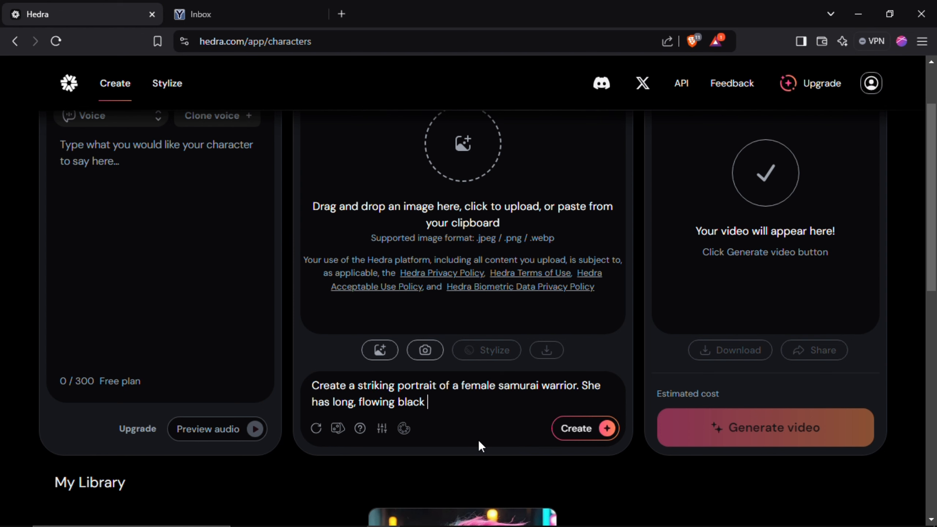
- Continue the character prompt with hair adorned with delicate cherry blossom petals, piercing eyes conveying strength and determination, and an intricately designed armor with traditional Japanese
{"action": "type", "text": "erry blossom petals. Her pier"}
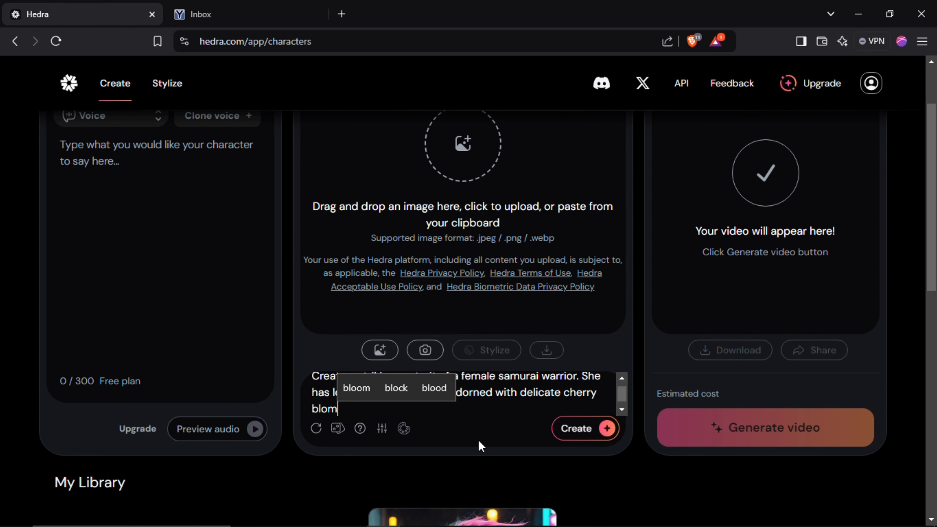
{"action": "type", "text": "cing "}
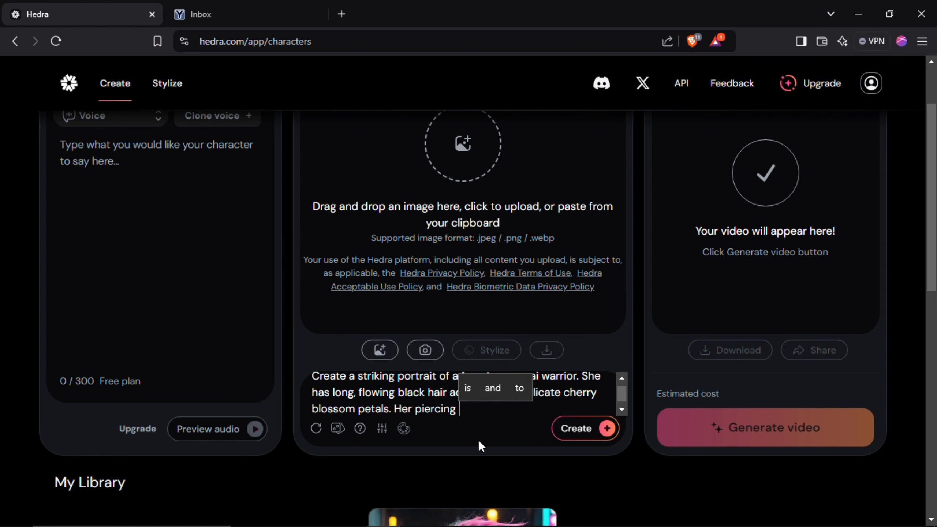
{"action": "type", "text": "eyes convey strength and determination"}
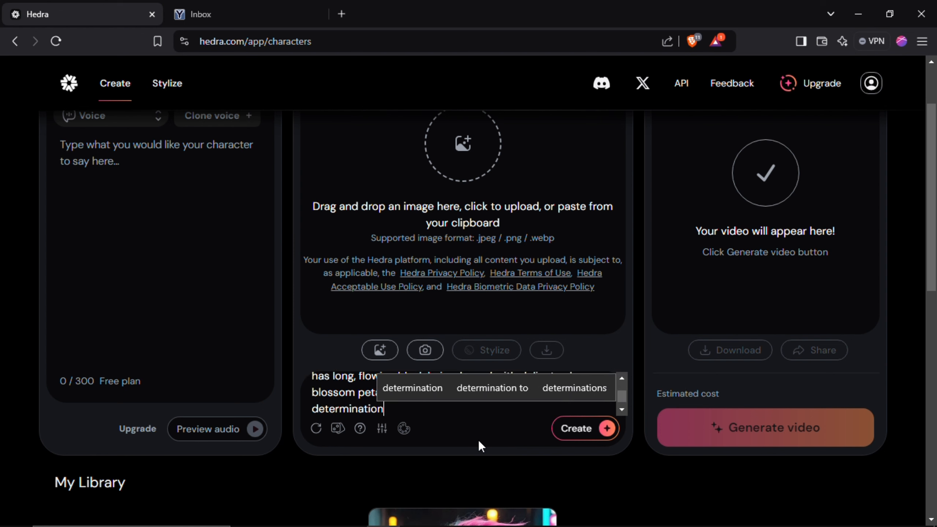
{"action": "type", "text": ", and she wears an intricately designed armo"}
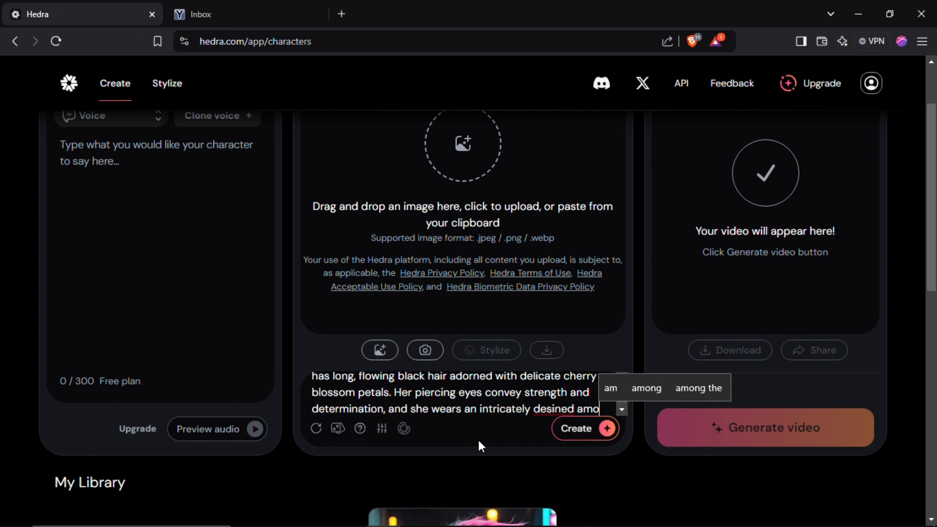
{"action": "type", "text": "r wi"}
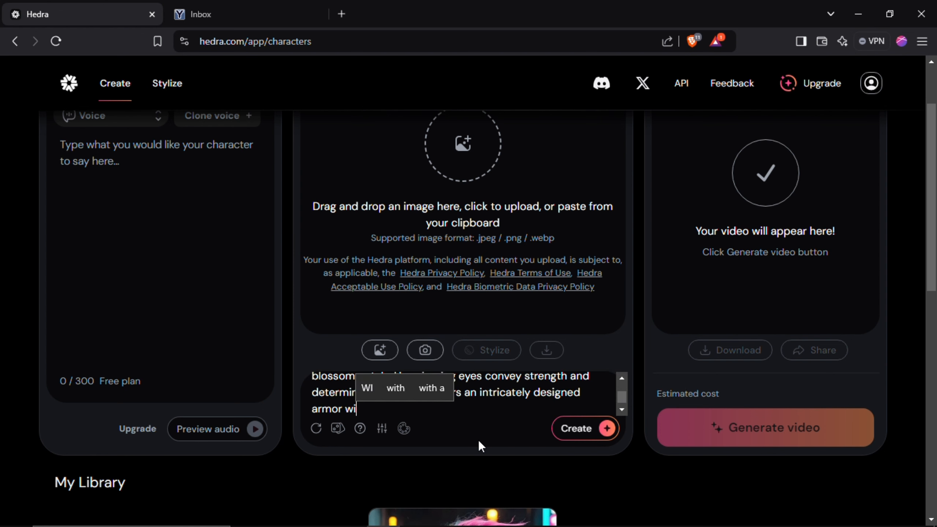
{"action": "type", "text": "th traditional Japanese patterns"}
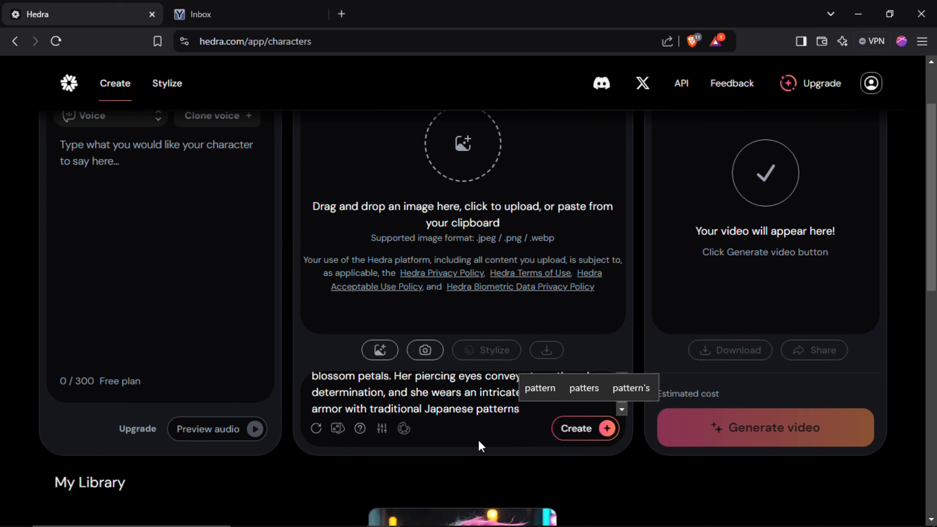
{"action": "type", "text": ". A katana is sheathed at h"}
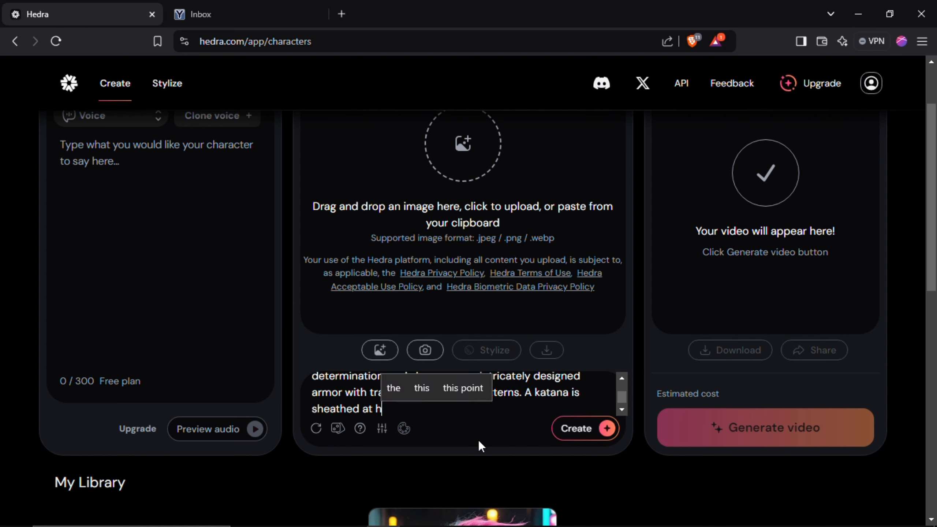
{"action": "type", "text": "er side, and the background f"}
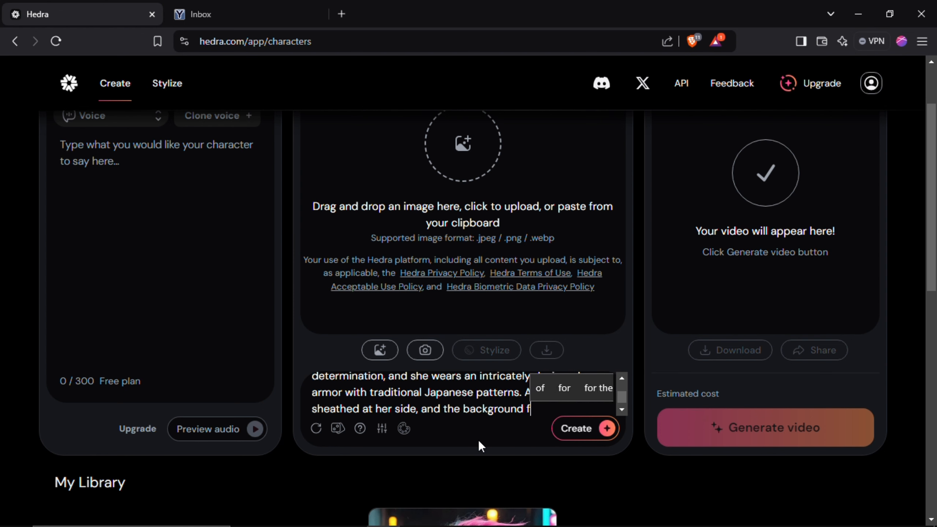
{"action": "type", "text": "eatures a serene landscape with soft cherry blossom trees in "}
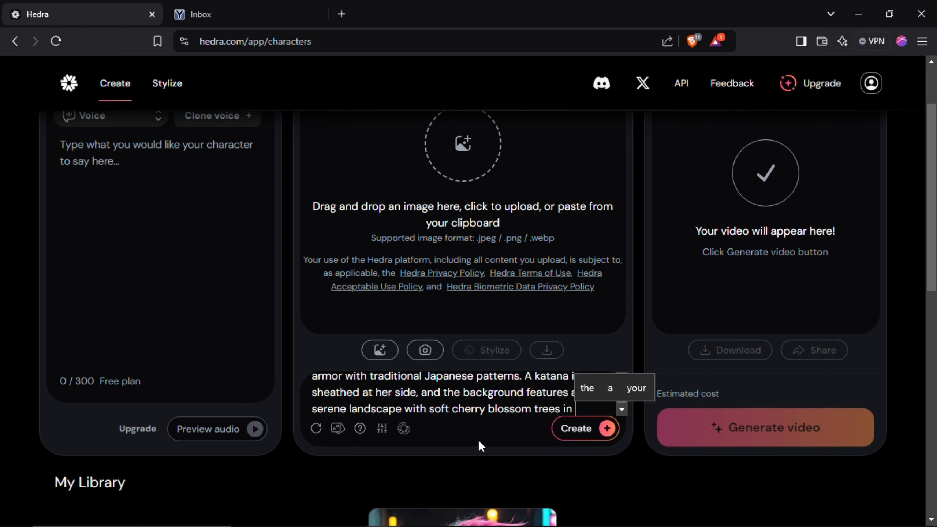
{"action": "type", "text": "bloom, creating a contrast between her fierce demeanor and the peaceful setting."}
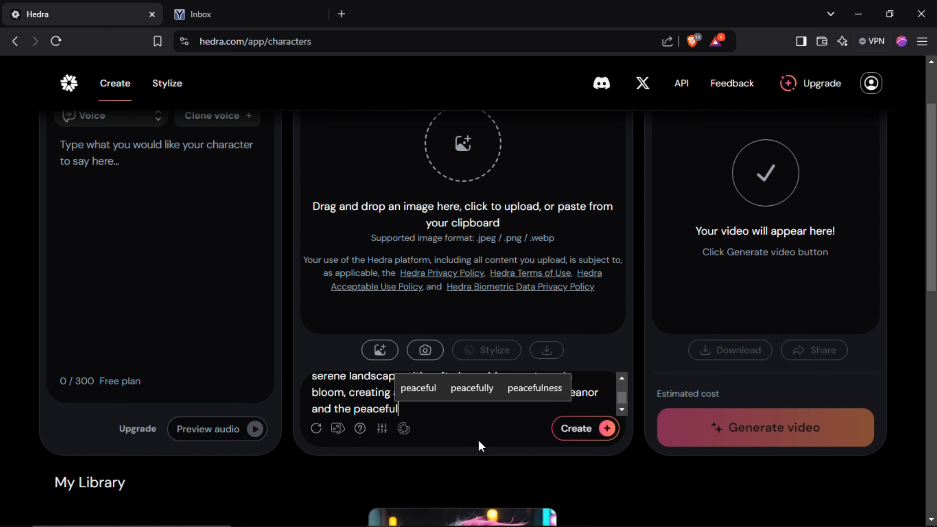
- Generate the samurai character portrait from the prompt, and generate it once more for another version
{"action": "scroll", "coordinate": [440, 405], "scroll_direction": "down", "scroll_amount": 3}
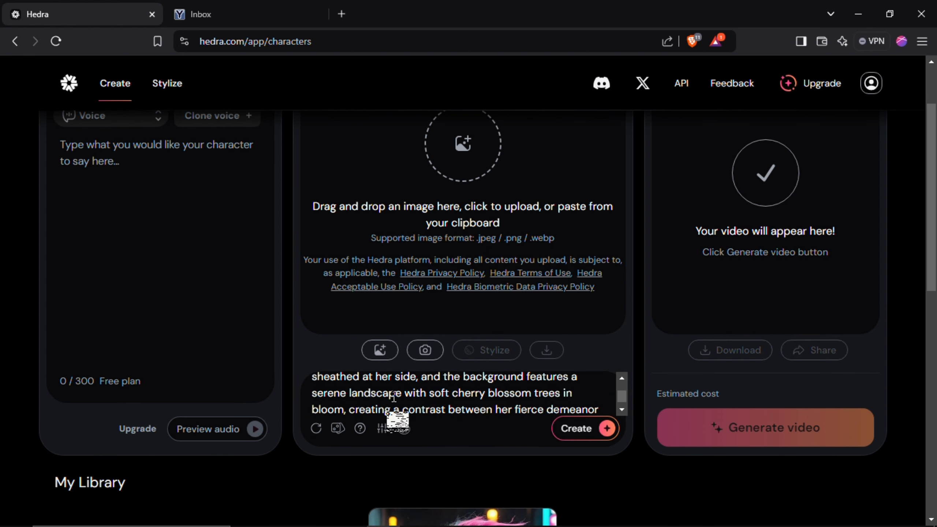
{"action": "left_click", "coordinate": [582, 429]}
{"action": "scroll", "coordinate": [628, 384], "scroll_direction": "up", "scroll_amount": 3}
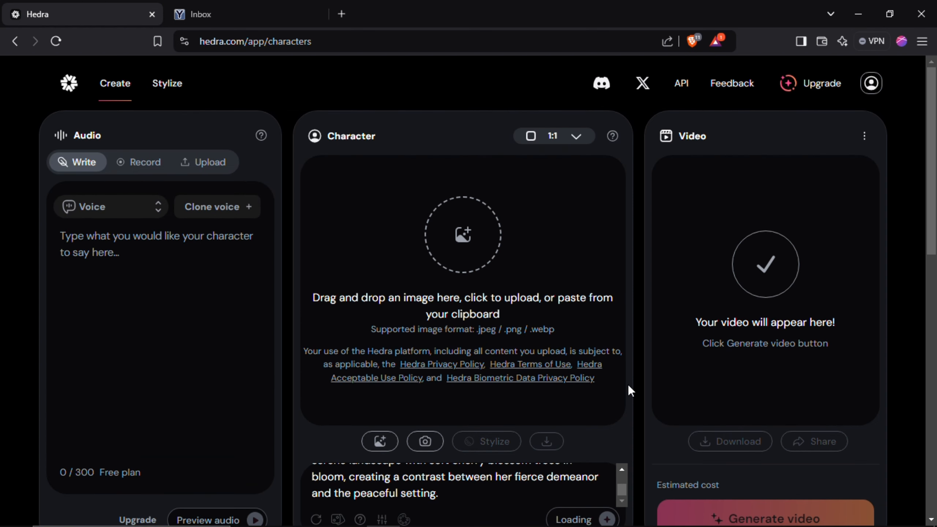
{"action": "scroll", "coordinate": [632, 383], "scroll_direction": "down", "scroll_amount": 1}
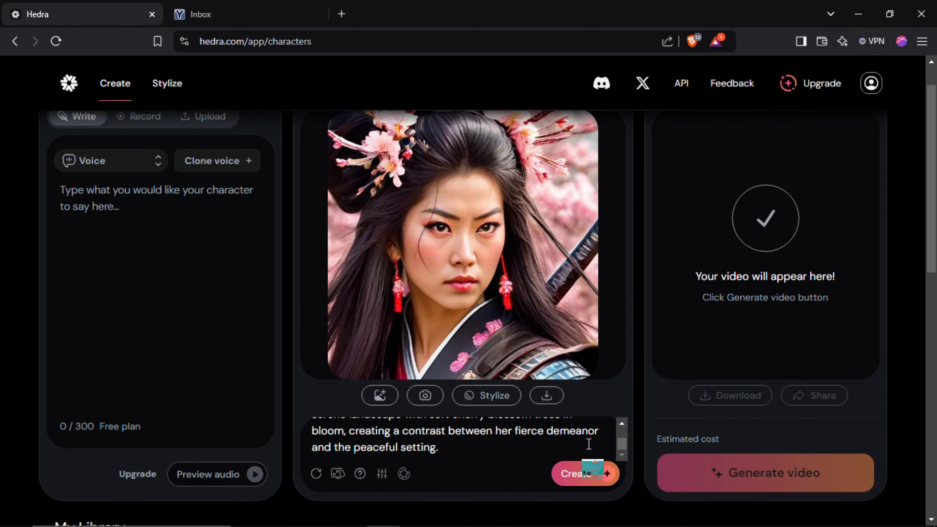
{"action": "scroll", "coordinate": [617, 311], "scroll_direction": "up", "scroll_amount": 1}
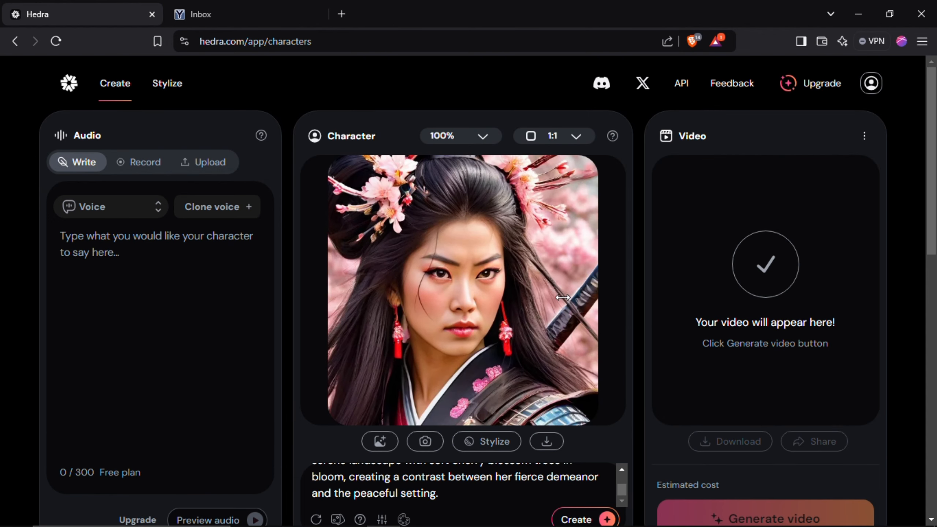
{"action": "scroll", "coordinate": [562, 272], "scroll_direction": "down", "scroll_amount": 2}
{"action": "left_click", "coordinate": [606, 428]}
{"action": "scroll", "coordinate": [649, 317], "scroll_direction": "up", "scroll_amount": 2}
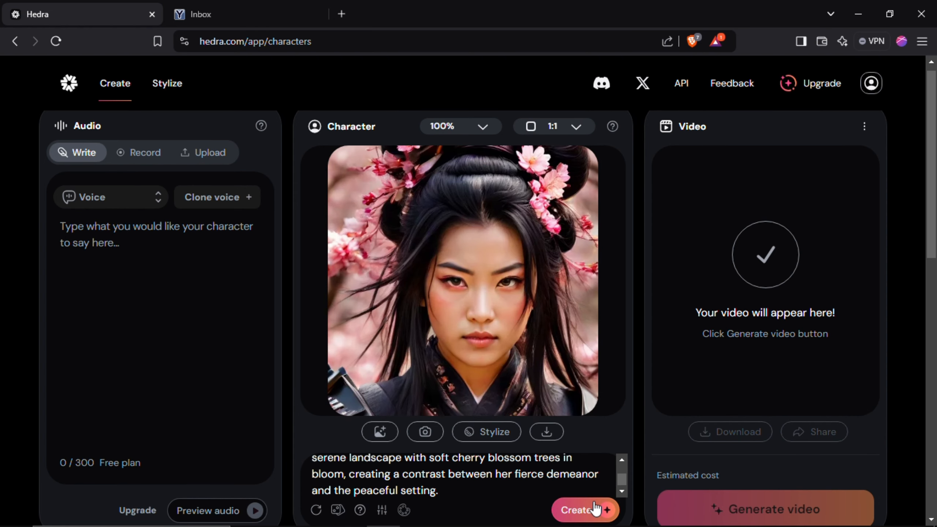
- Paste the copied speech beginning "I am Suzuki, a warrior from the Samurai realm" as the character's script
{"action": "left_click", "coordinate": [178, 266]}
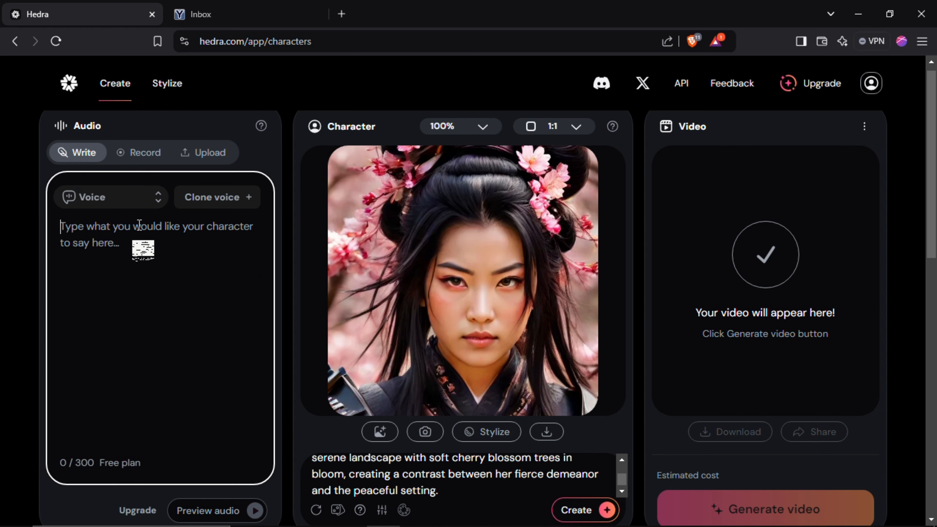
{"action": "type", "text": "I am Suzuki, a warrior from the Samurai realm. It may seem shocking that i was just a portrait moments ago, but now i can fight for my honor! If you want to see more battles and epic stories, don't forget to subscribe!"}
- Open the full voice library, filter it to Feminine voices, and choose the American conversational voice Maria
{"action": "left_click", "coordinate": [116, 208]}
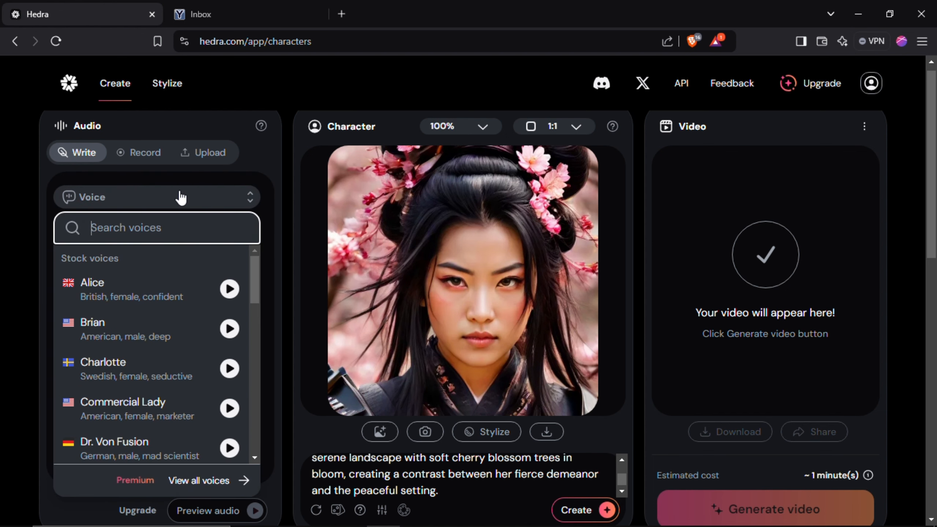
{"action": "scroll", "coordinate": [181, 197], "scroll_direction": "down", "scroll_amount": 3}
{"action": "scroll", "coordinate": [192, 271], "scroll_direction": "down", "scroll_amount": 6}
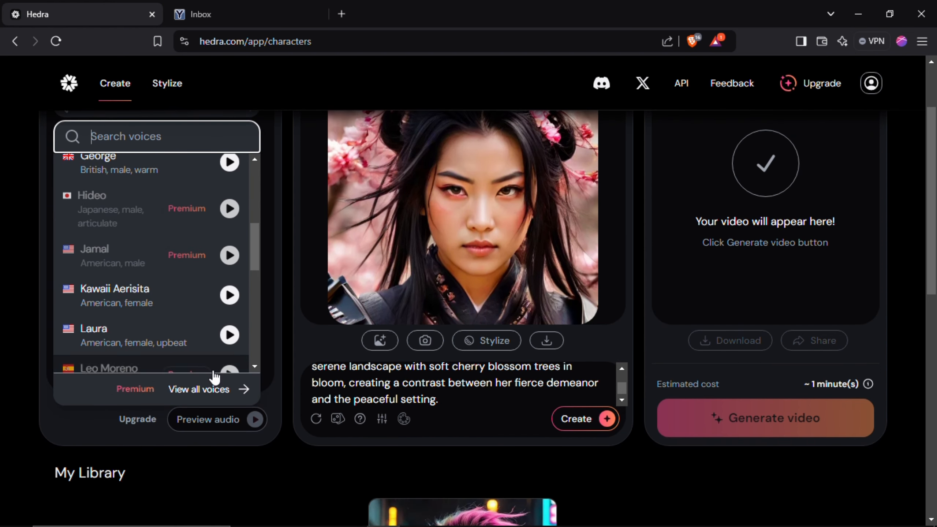
{"action": "left_click", "coordinate": [206, 388]}
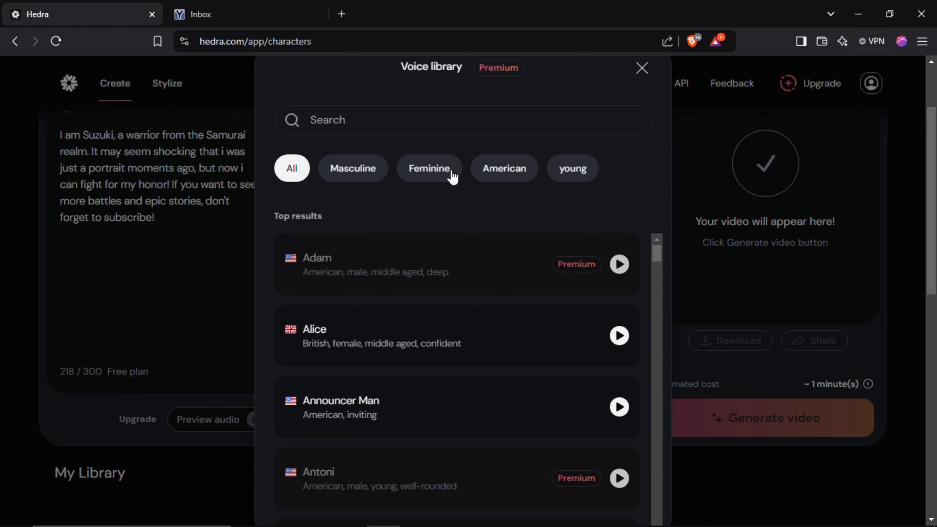
{"action": "left_click", "coordinate": [452, 178]}
{"action": "scroll", "coordinate": [474, 365], "scroll_direction": "down", "scroll_amount": 10}
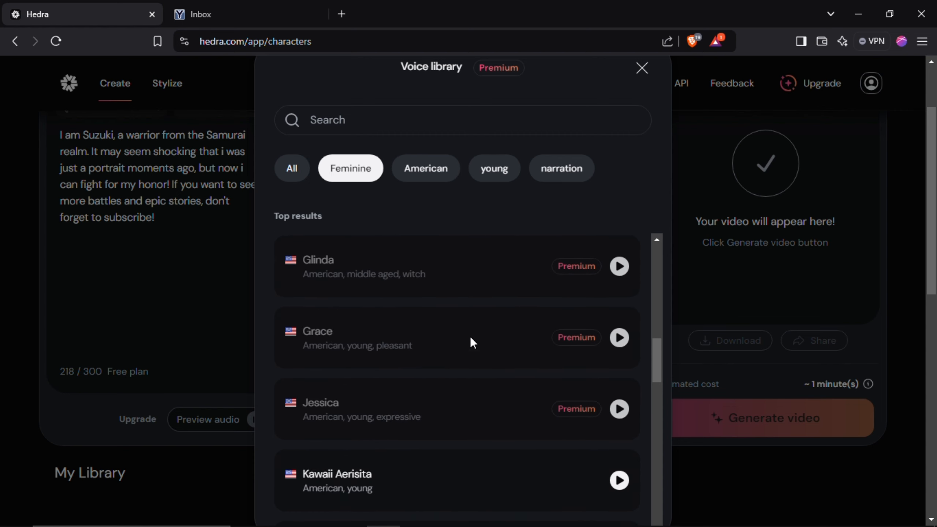
{"action": "scroll", "coordinate": [473, 343], "scroll_direction": "down", "scroll_amount": 8}
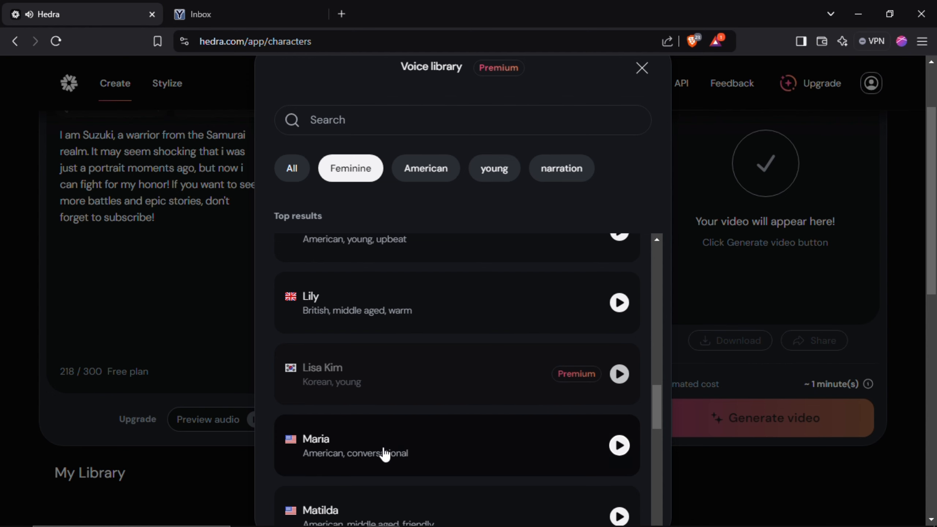
{"action": "left_click", "coordinate": [406, 454]}
- Generate the talking video of the samurai character and play the result
{"action": "scroll", "coordinate": [176, 272], "scroll_direction": "up", "scroll_amount": 2}
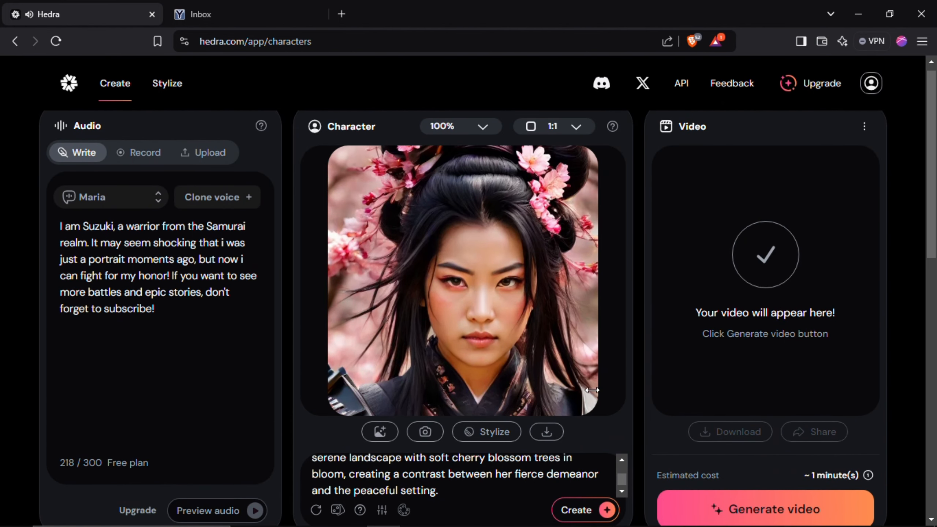
{"action": "left_click", "coordinate": [740, 501]}
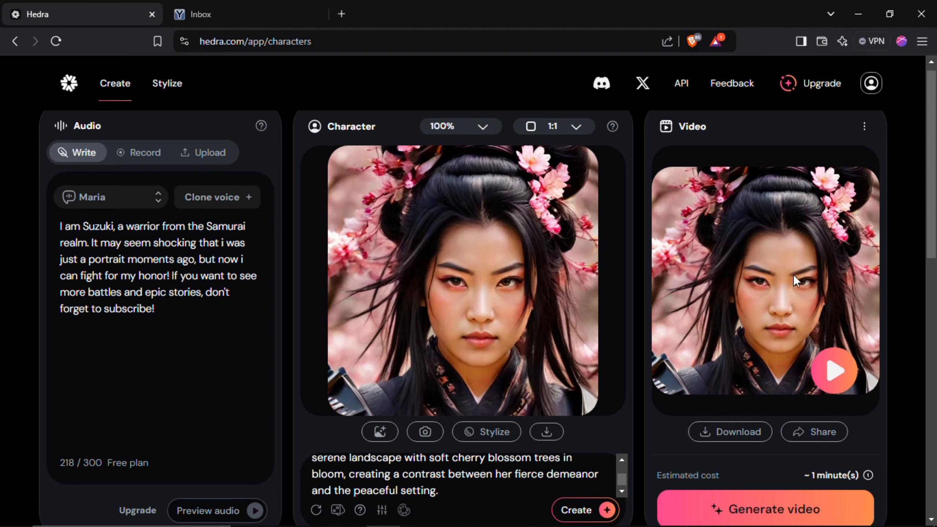
{"action": "left_click", "coordinate": [834, 370]}
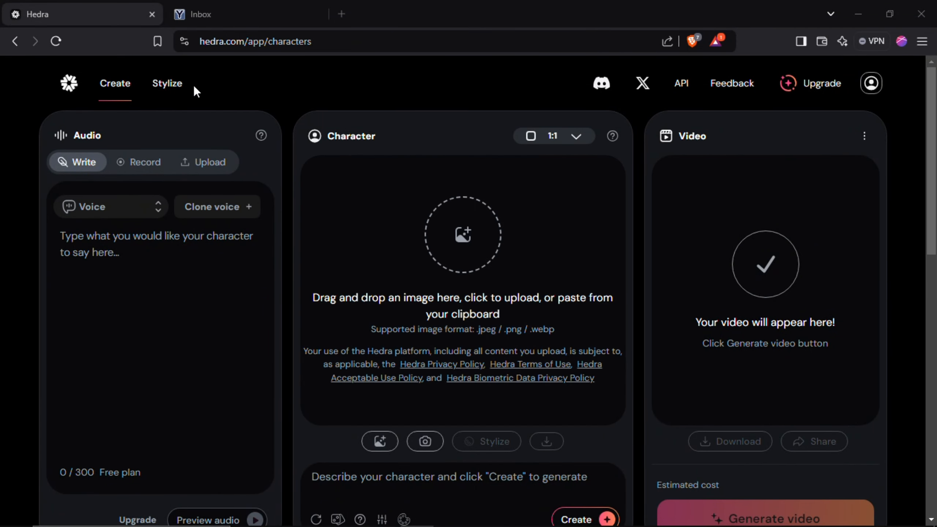
- Open the Stylize page, look over its introduction and style list, and select the Flat2D style
{"action": "left_click", "coordinate": [176, 93]}
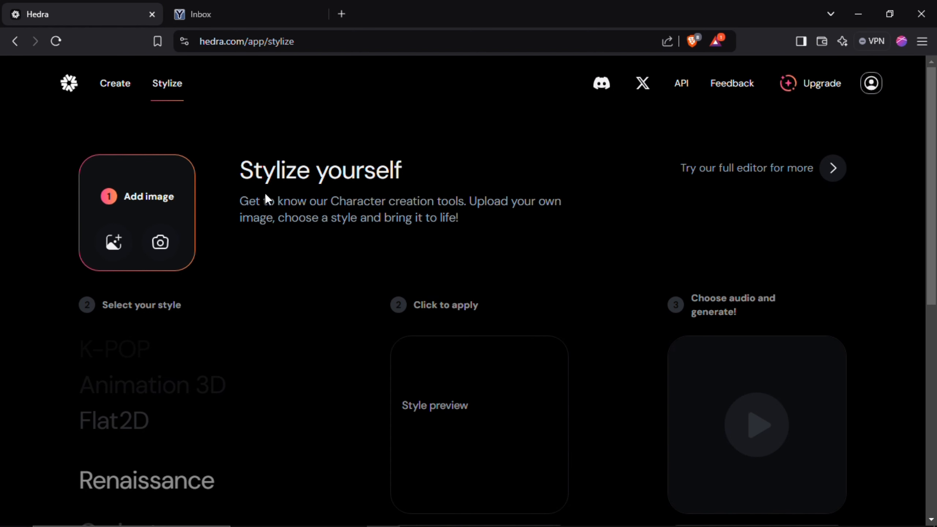
{"action": "left_click_drag", "start_coordinate": [252, 162], "coordinate": [515, 238]}
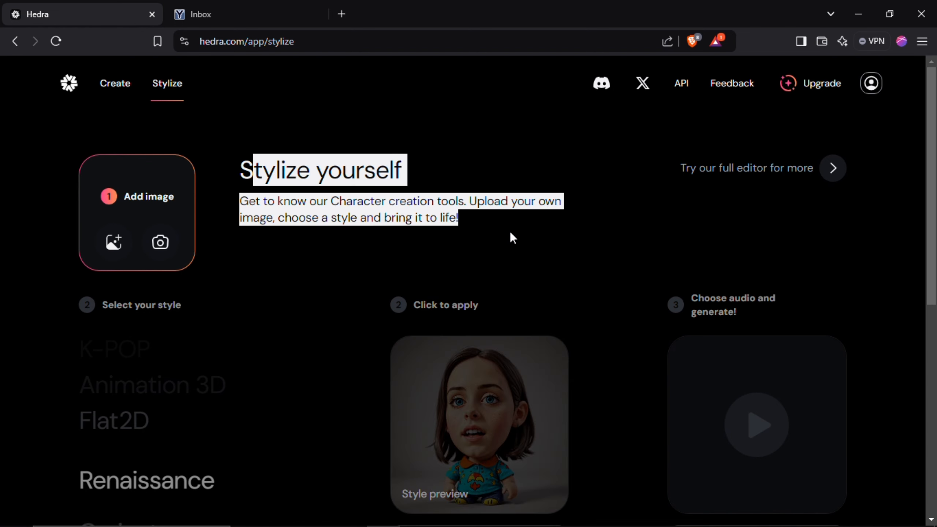
{"action": "left_click", "coordinate": [405, 213]}
{"action": "scroll", "coordinate": [664, 318], "scroll_direction": "down", "scroll_amount": 3}
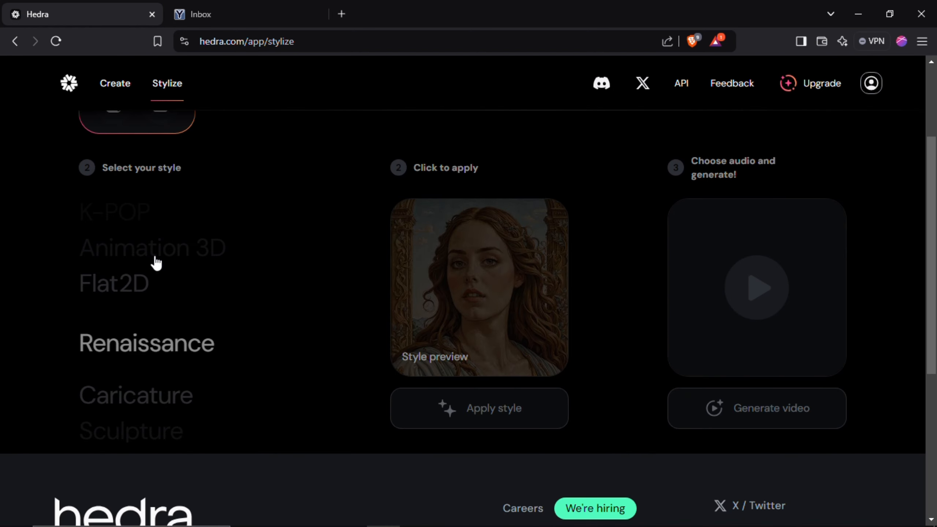
{"action": "scroll", "coordinate": [324, 161], "scroll_direction": "up", "scroll_amount": 3}
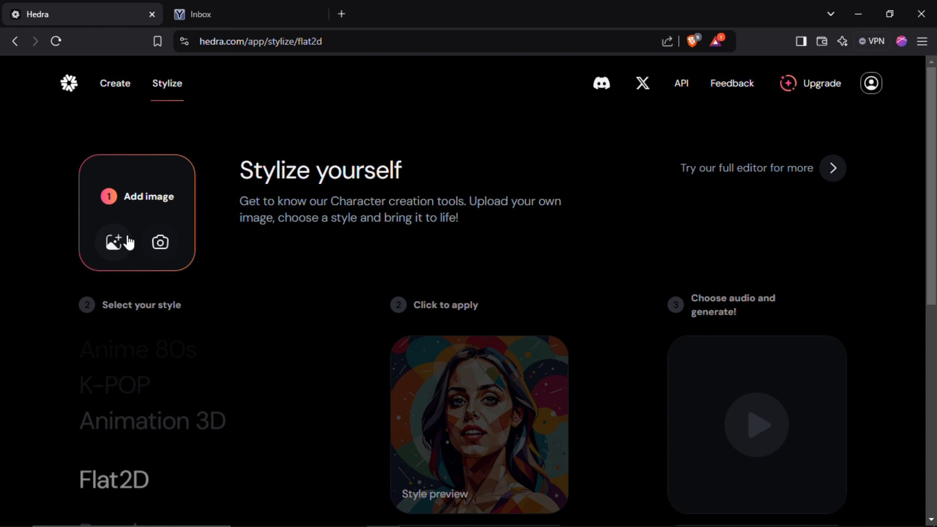
- Upload flux-schnell.webp from the Pictures images folder as the image to stylize
{"action": "left_click", "coordinate": [116, 242]}
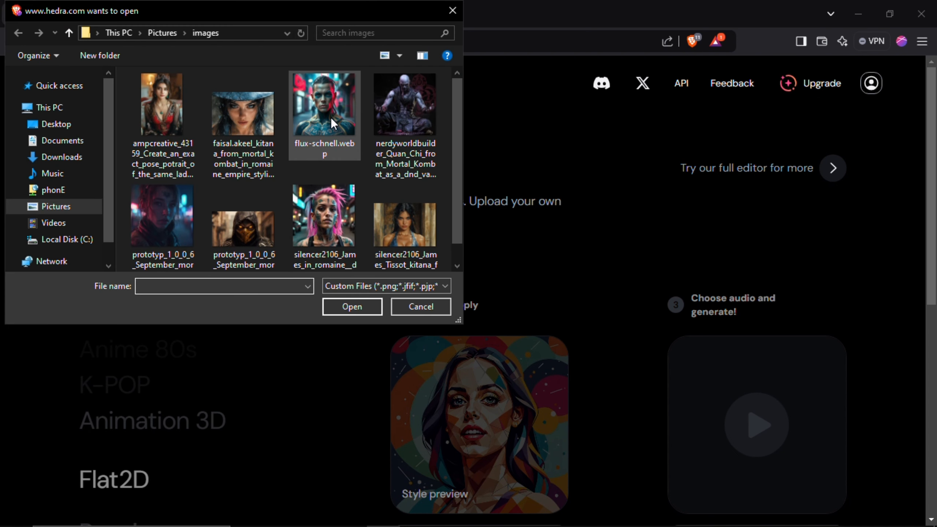
{"action": "left_click", "coordinate": [334, 127]}
{"action": "left_click", "coordinate": [357, 306]}
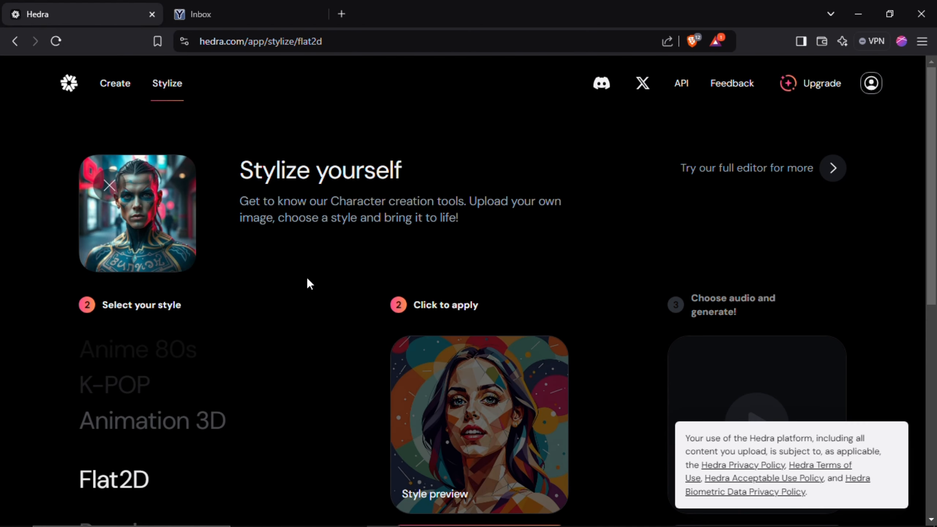
- Browse the styles through K-POP and Tarot to Man, and open the full editor
{"action": "scroll", "coordinate": [430, 239], "scroll_direction": "down", "scroll_amount": 3}
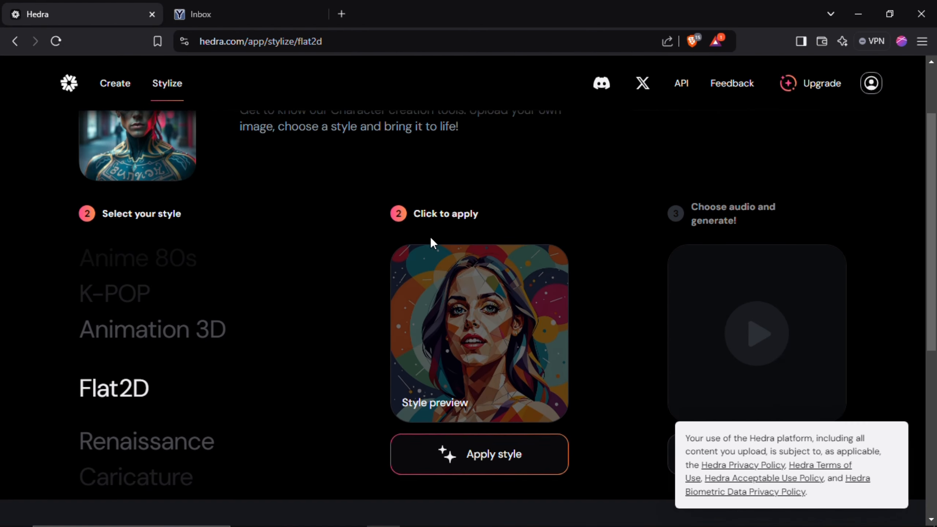
{"action": "scroll", "coordinate": [159, 332], "scroll_direction": "up", "scroll_amount": 5}
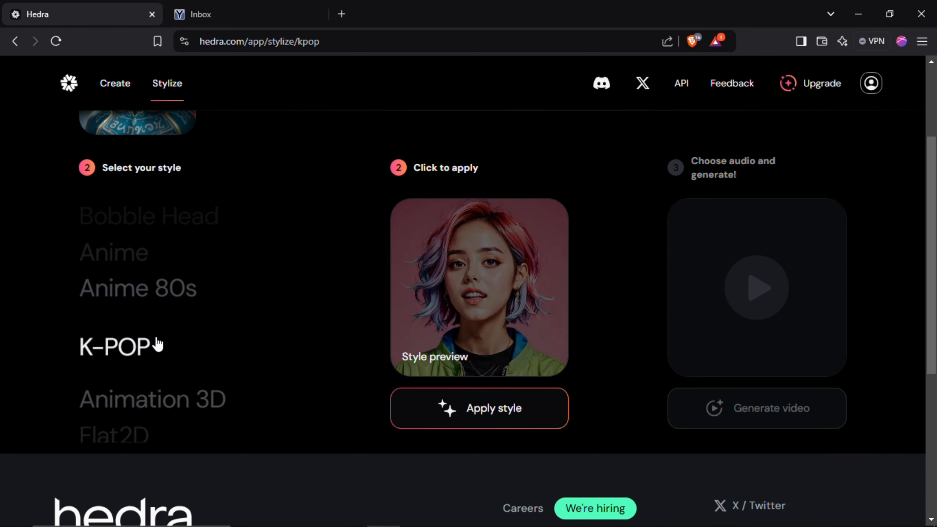
{"action": "scroll", "coordinate": [159, 349], "scroll_direction": "up", "scroll_amount": 6}
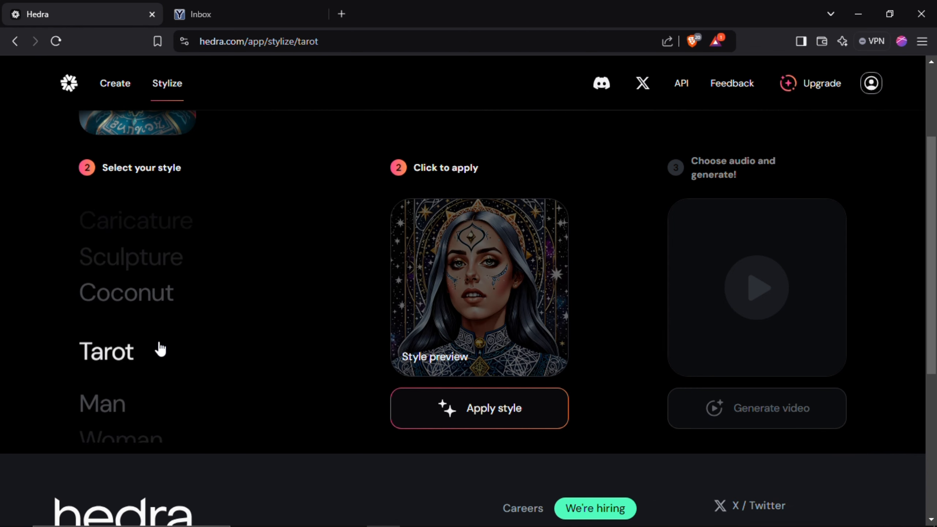
{"action": "scroll", "coordinate": [159, 349], "scroll_direction": "up", "scroll_amount": 9}
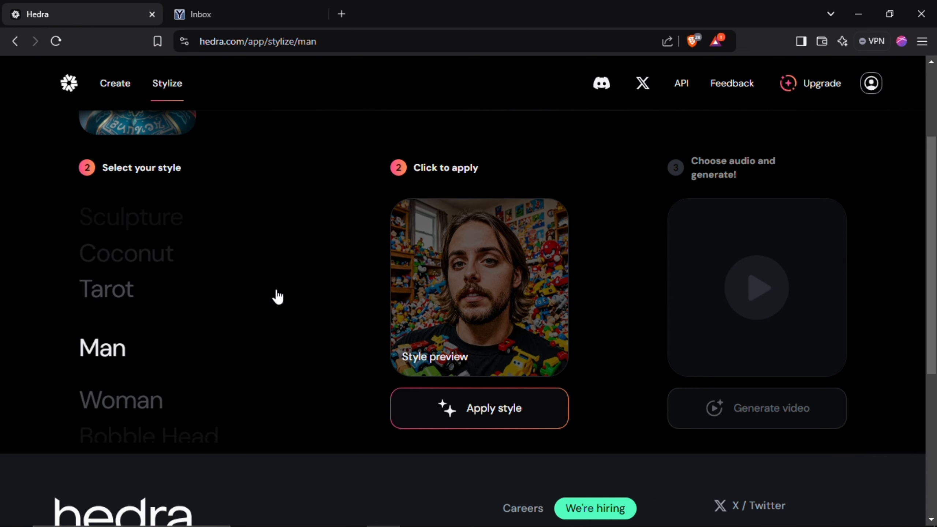
{"action": "scroll", "coordinate": [276, 296], "scroll_direction": "up", "scroll_amount": 3}
{"action": "left_click", "coordinate": [782, 165]}
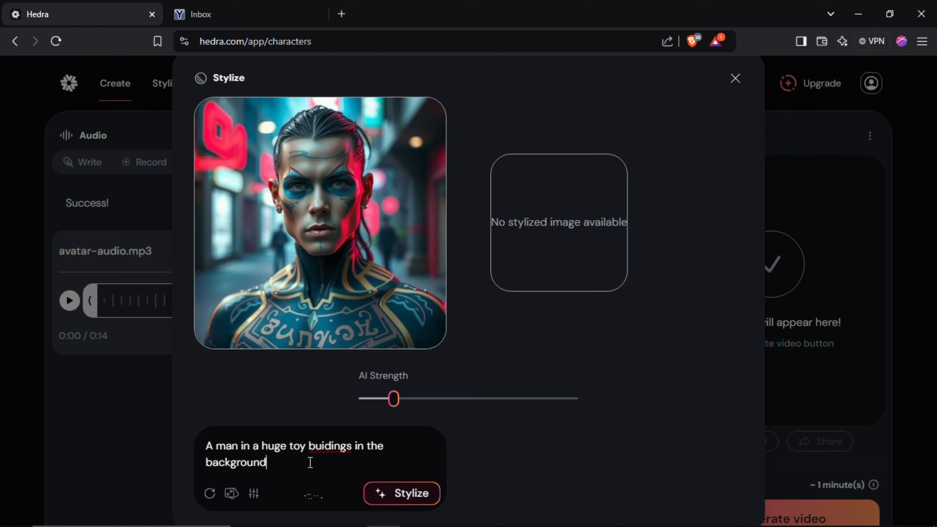
- Try stylizing the tattooed man's portrait from the toy buildings prompt, and discard the generated image
{"action": "left_click", "coordinate": [426, 501]}
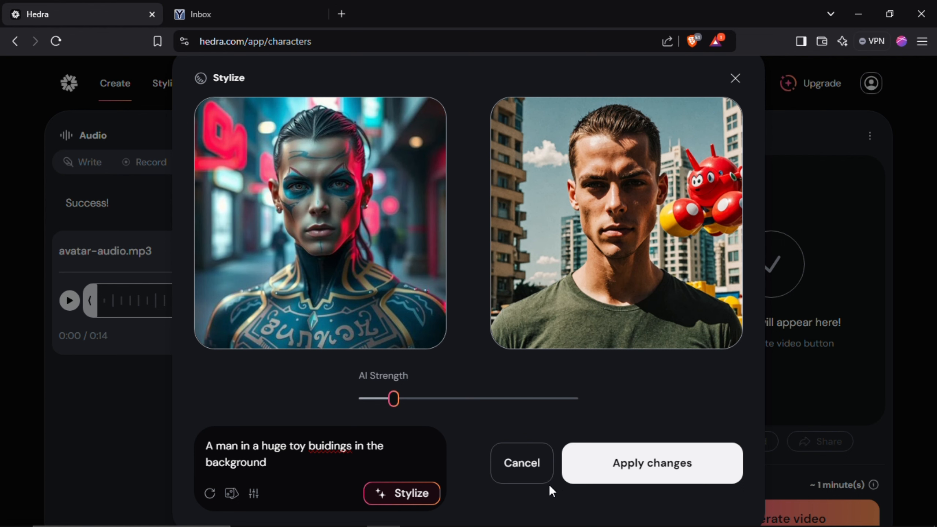
{"action": "left_click", "coordinate": [532, 462]}
- Return to the Stylize page, apply the Man style to the uploaded portrait, and restylize the result
{"action": "left_click", "coordinate": [168, 83]}
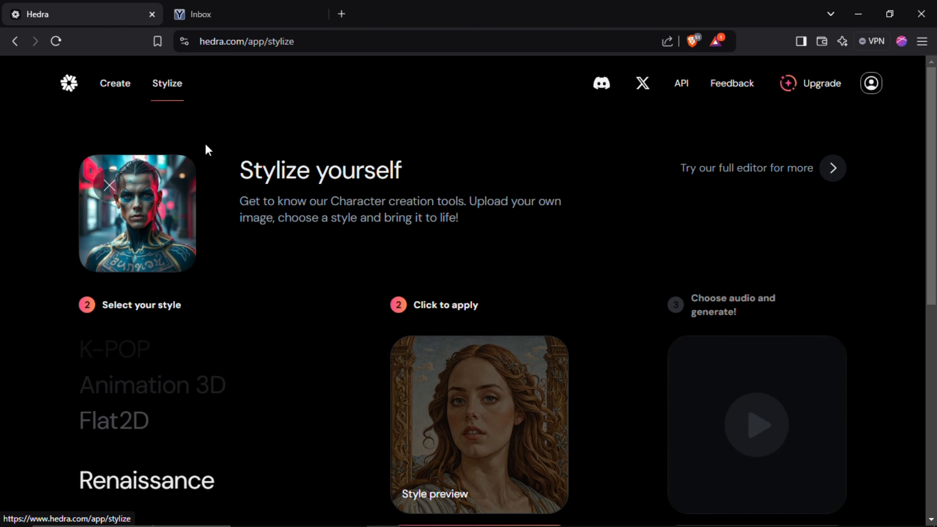
{"action": "scroll", "coordinate": [257, 318], "scroll_direction": "down", "scroll_amount": 4}
{"action": "scroll", "coordinate": [145, 396], "scroll_direction": "down", "scroll_amount": 3}
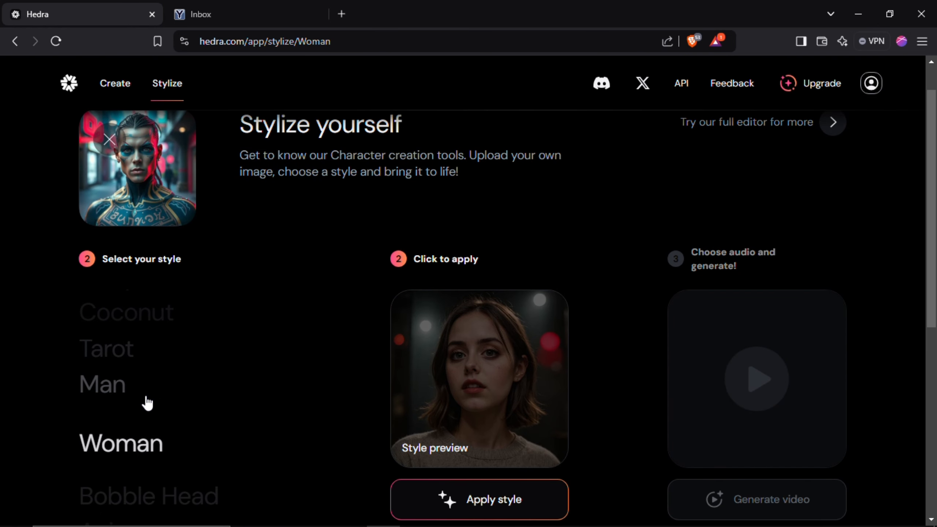
{"action": "scroll", "coordinate": [145, 396], "scroll_direction": "up", "scroll_amount": 1}
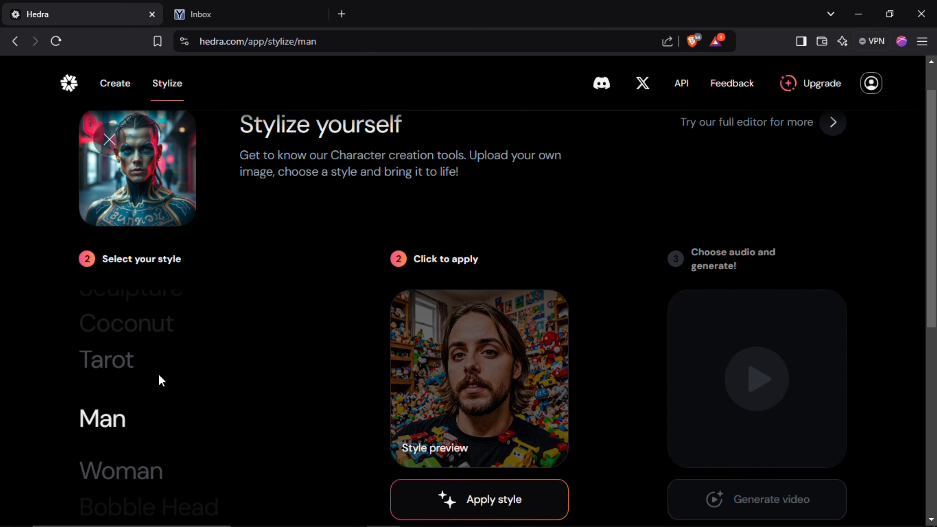
{"action": "scroll", "coordinate": [303, 133], "scroll_direction": "down", "scroll_amount": 1}
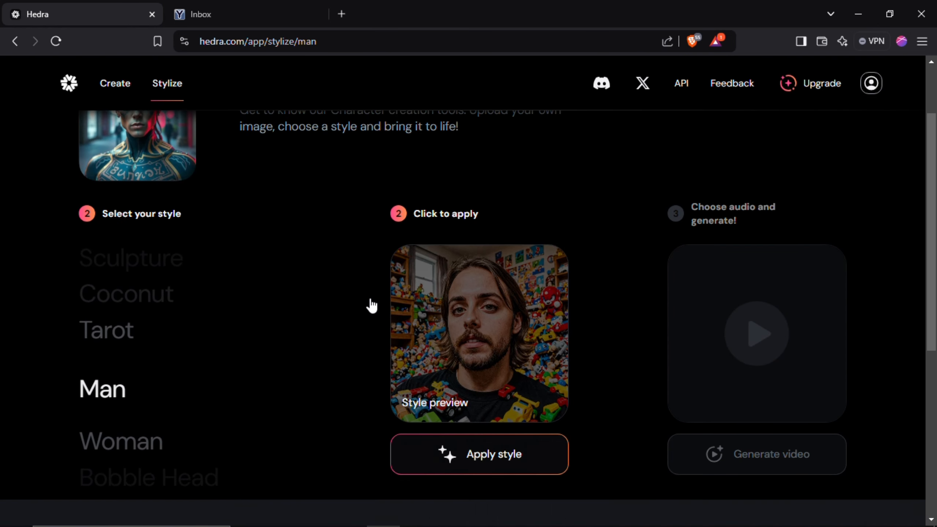
{"action": "left_click", "coordinate": [535, 468]}
{"action": "scroll", "coordinate": [594, 331], "scroll_direction": "up", "scroll_amount": 1}
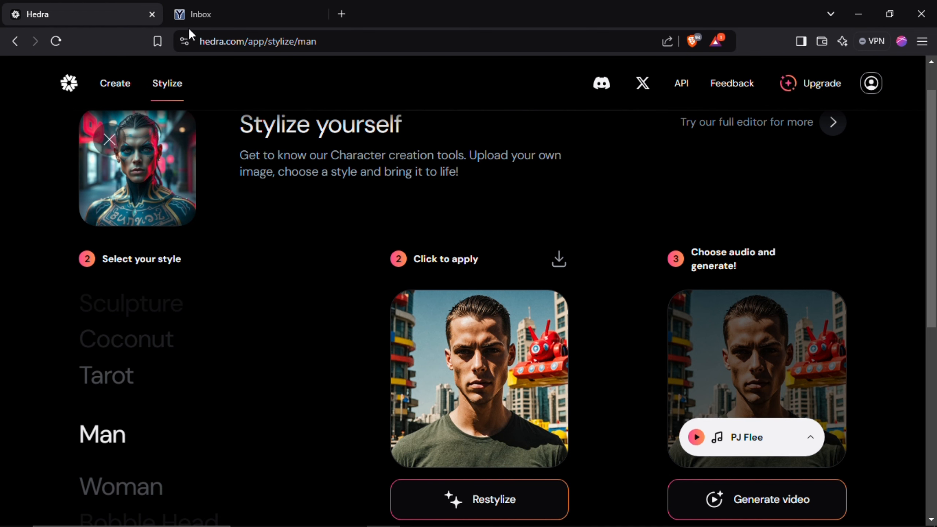
{"action": "left_click", "coordinate": [477, 498]}
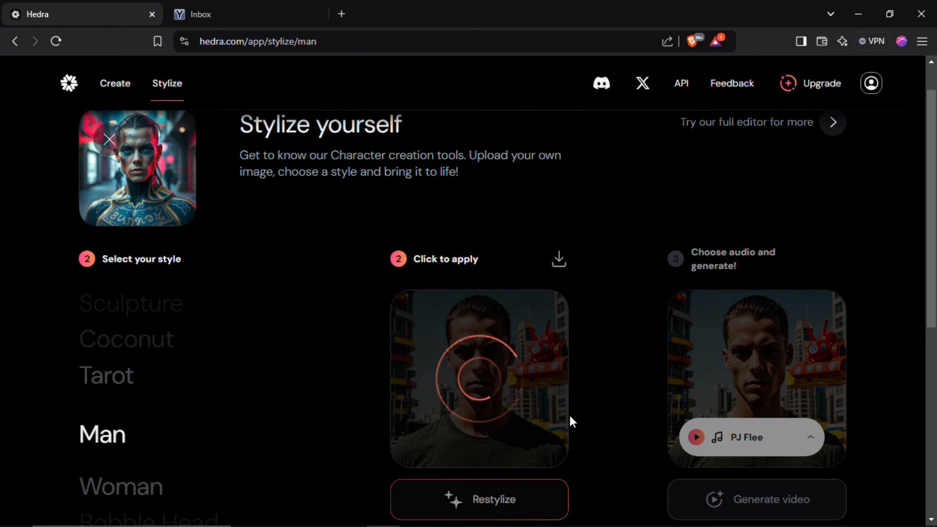